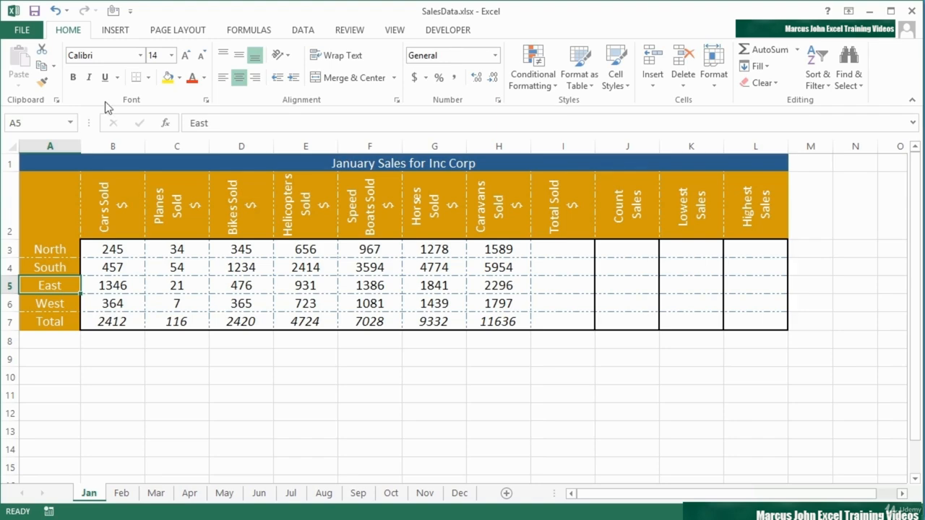
Step: Examine the header and footer element options in Page Layout view, leaving the header empty, and return to Normal view
{"action": "left_click", "coordinate": [394, 30]}
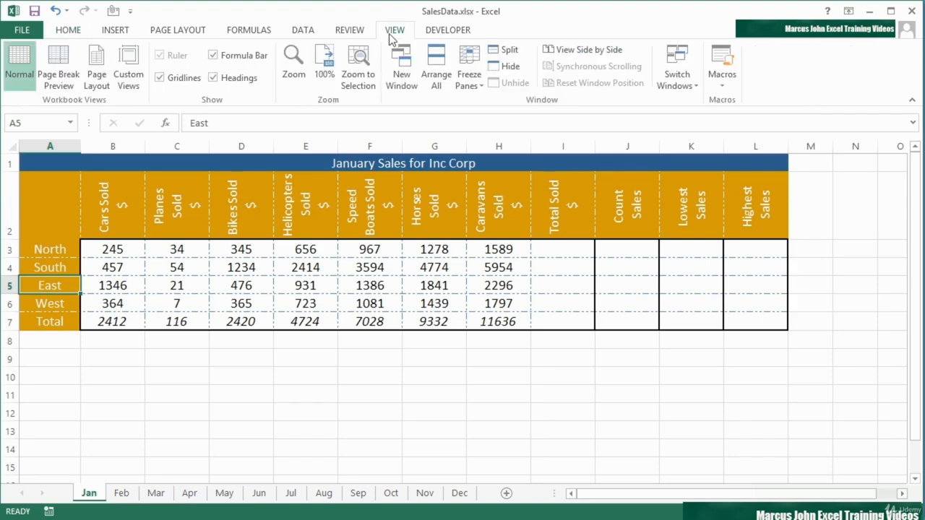
{"action": "left_click", "coordinate": [96, 77]}
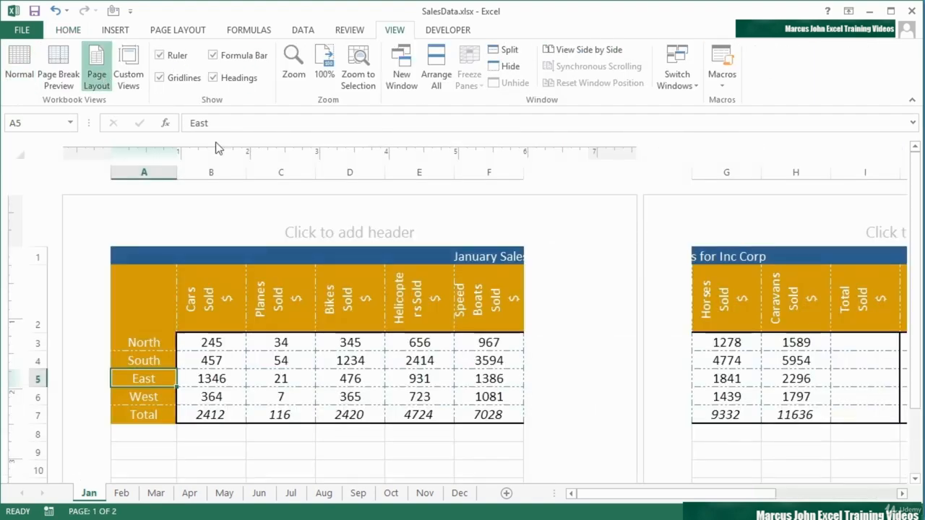
{"action": "left_click", "coordinate": [355, 232]}
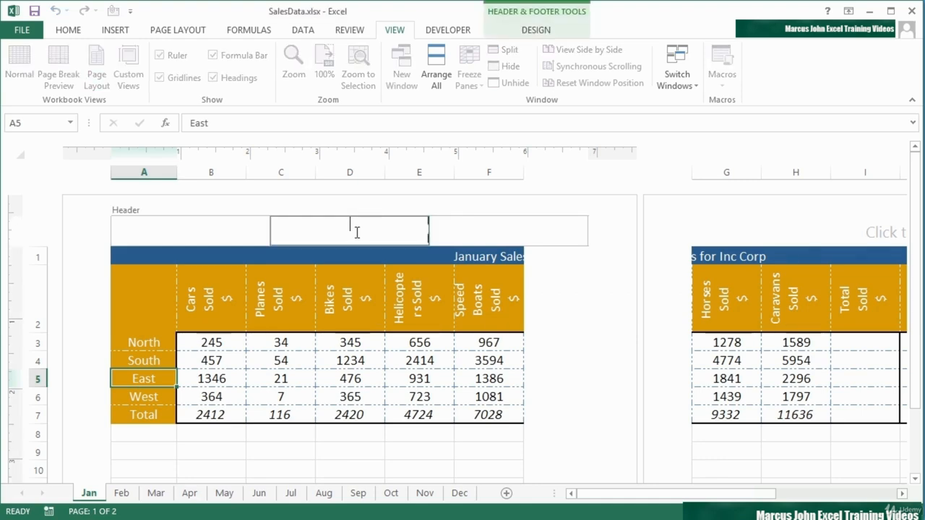
{"action": "left_click", "coordinate": [537, 31]}
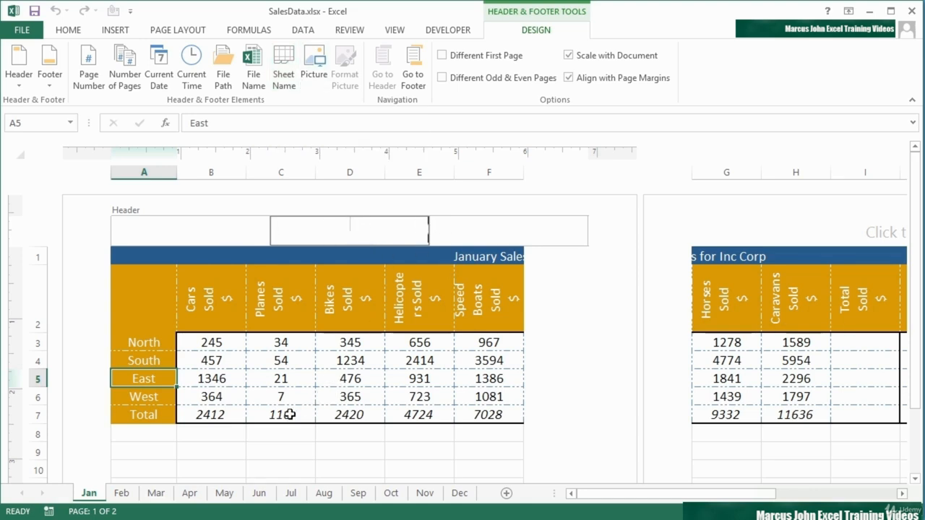
{"action": "left_click", "coordinate": [564, 345]}
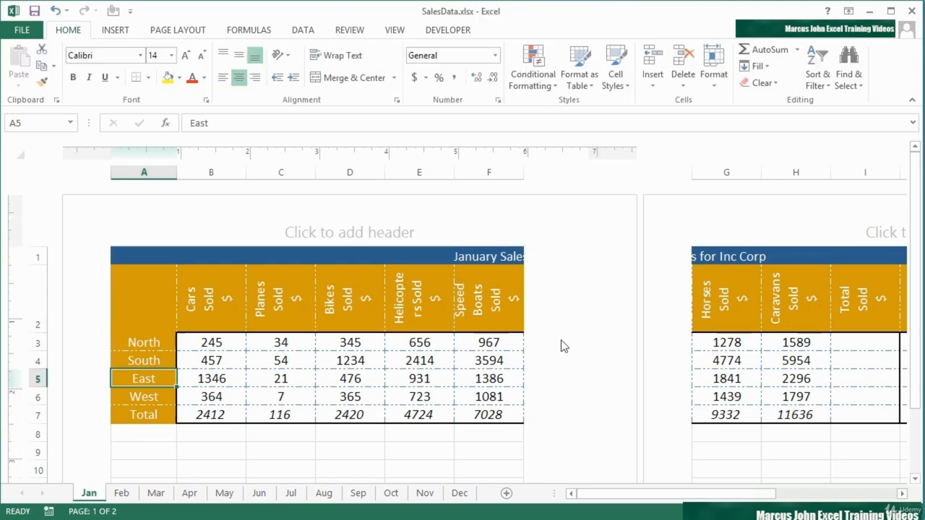
{"action": "left_click", "coordinate": [394, 30]}
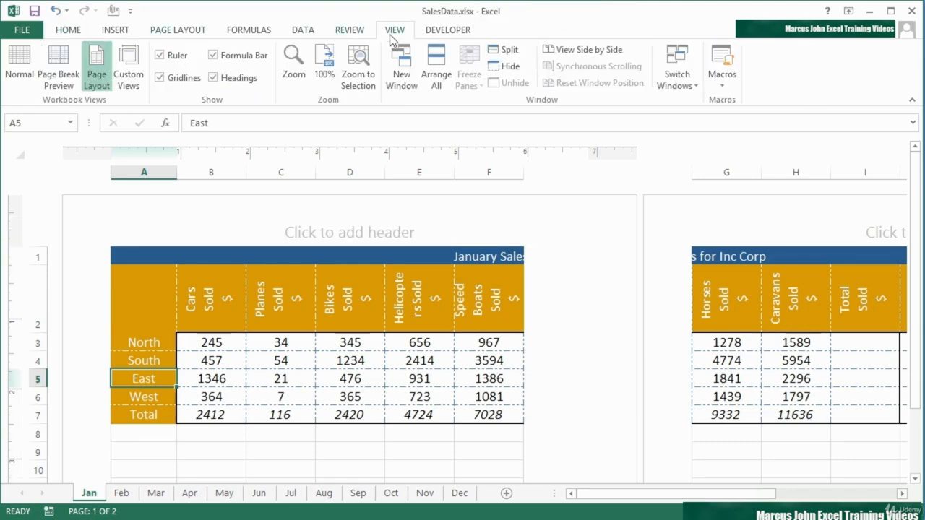
{"action": "left_click", "coordinate": [20, 66]}
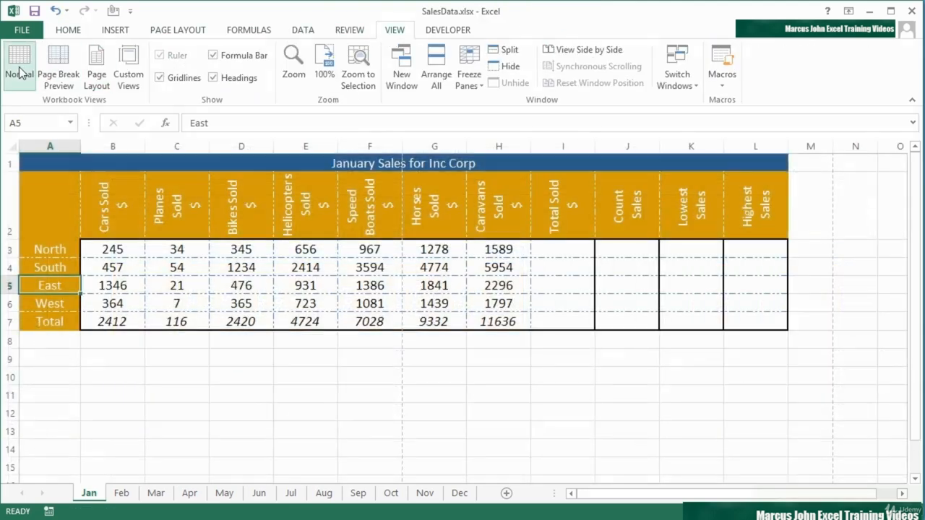
Step: Enter the formula =cell("filename") in cell A9
{"action": "left_click", "coordinate": [67, 362]}
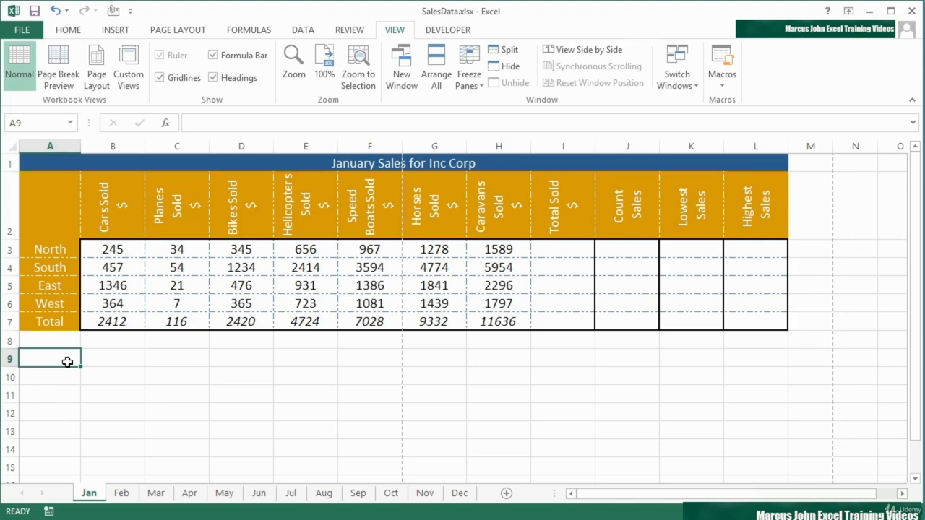
{"action": "type", "text": "=cel"}
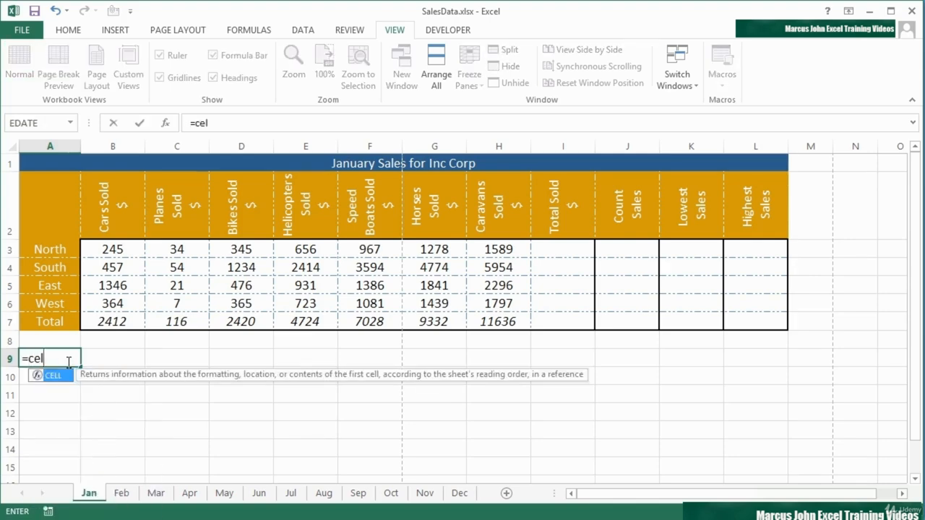
{"action": "type", "text": "l("}
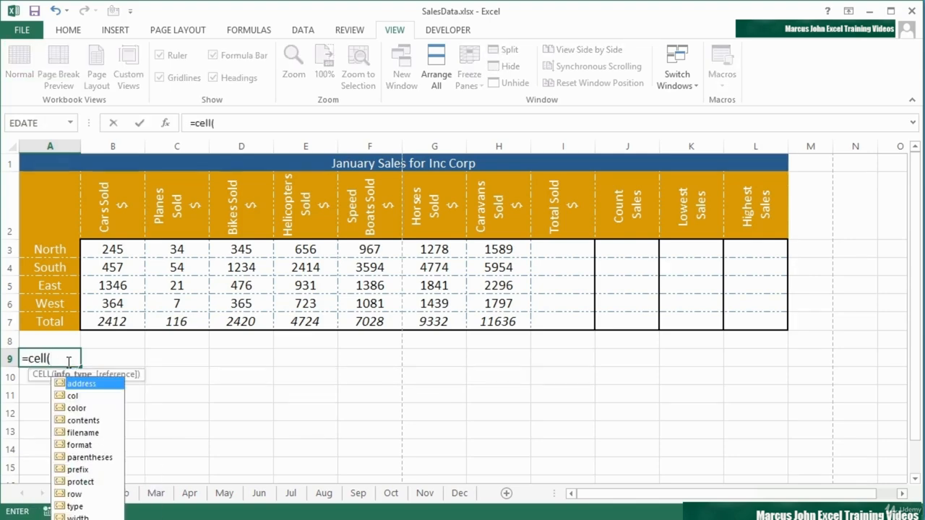
{"action": "type", "text": "\"filena"}
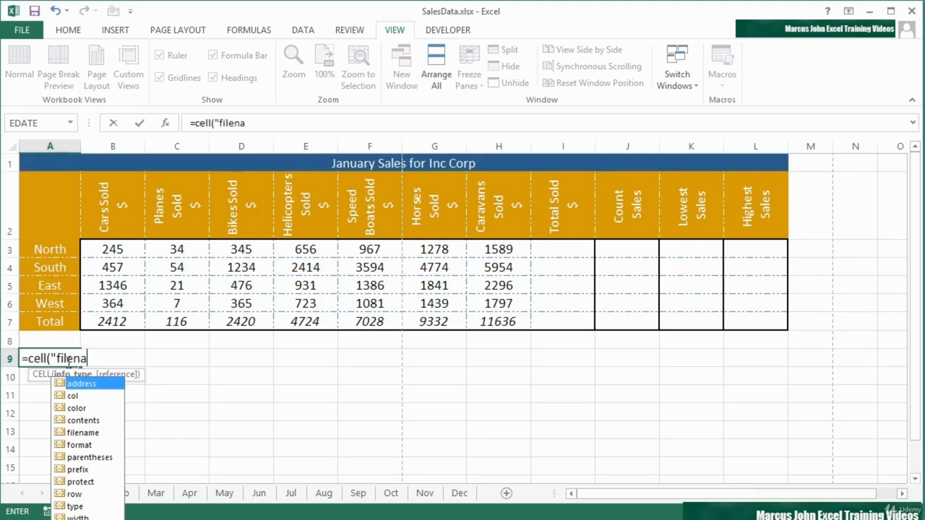
{"action": "type", "text": "me\")"}
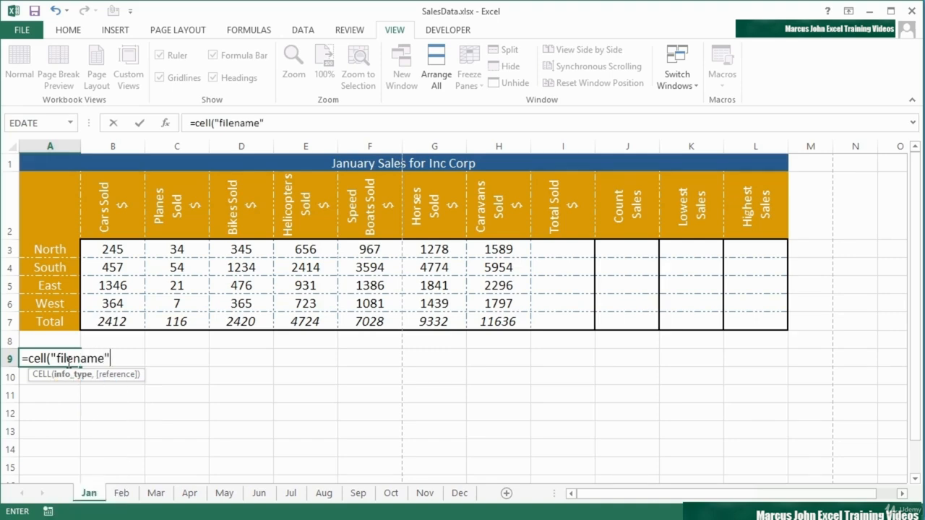
{"action": "key", "text": "Return"}
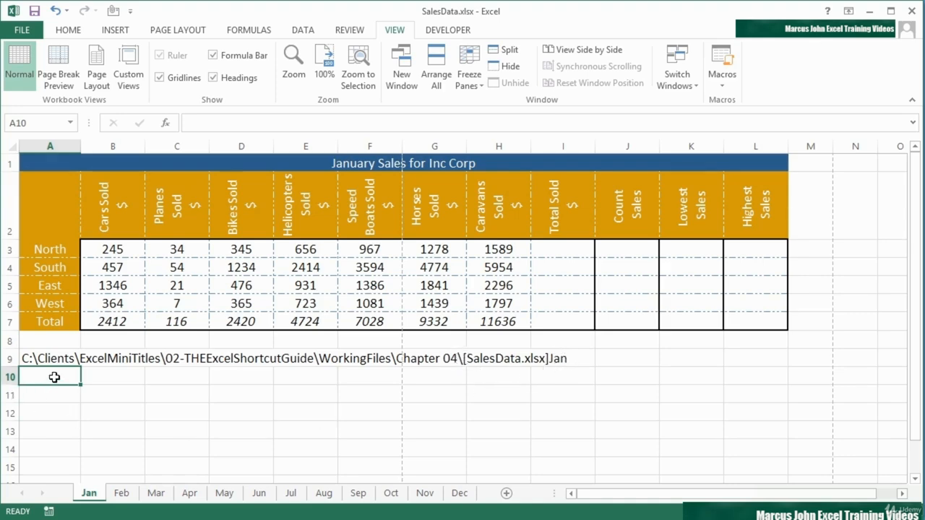
Step: Begin a MID formula in A10 that takes A9 as its text and find("[",A9)+1 as its start position
{"action": "type", "text": "=mid("}
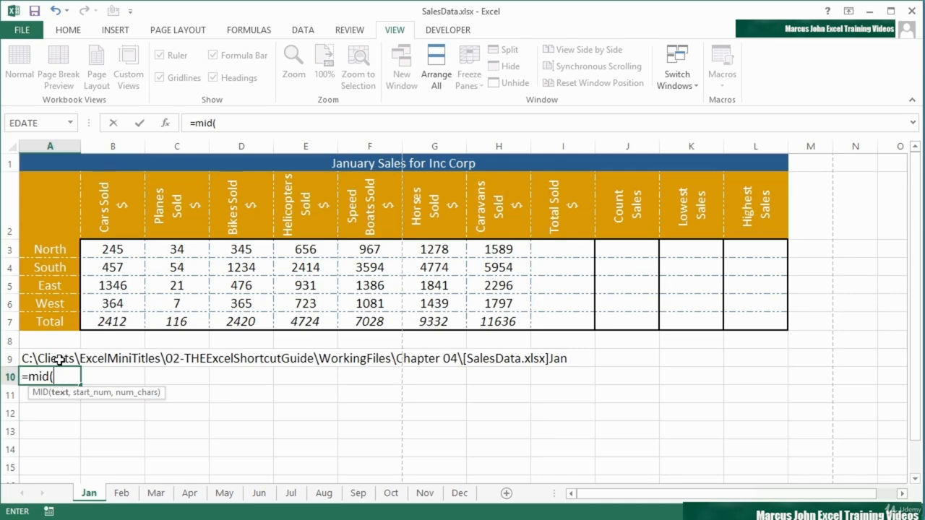
{"action": "left_click", "coordinate": [60, 360]}
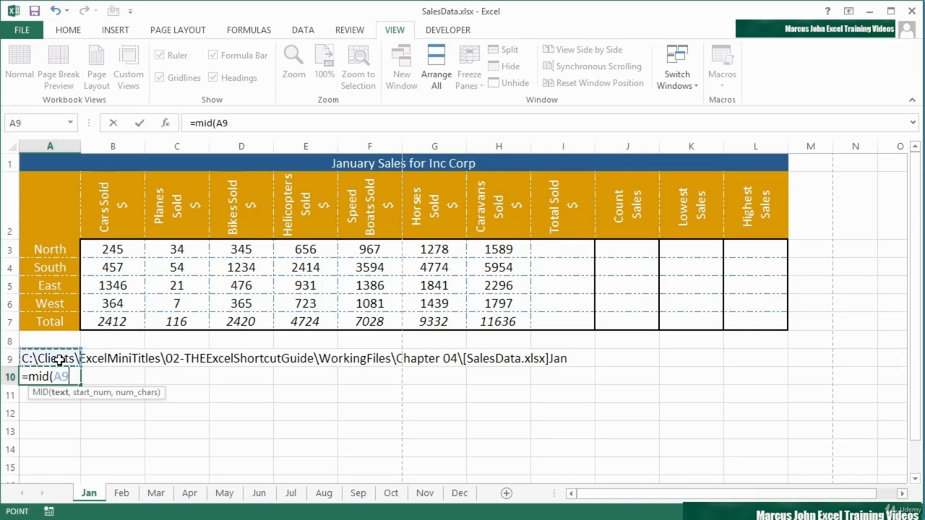
{"action": "type", "text": ","}
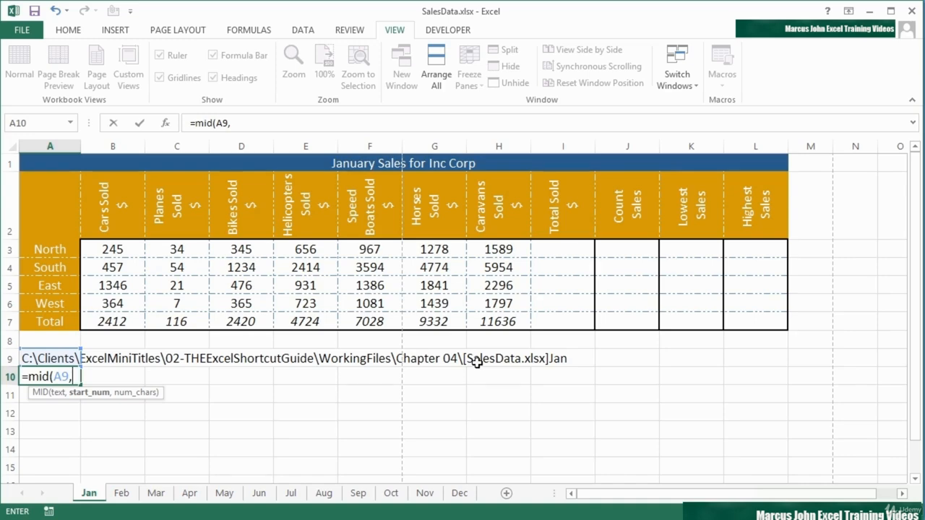
{"action": "type", "text": "find("}
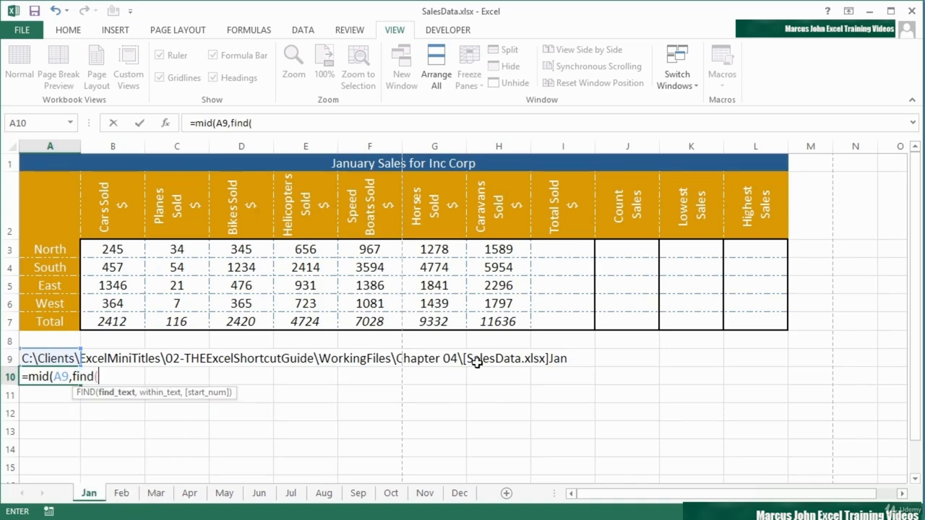
{"action": "type", "text": "\"[\","}
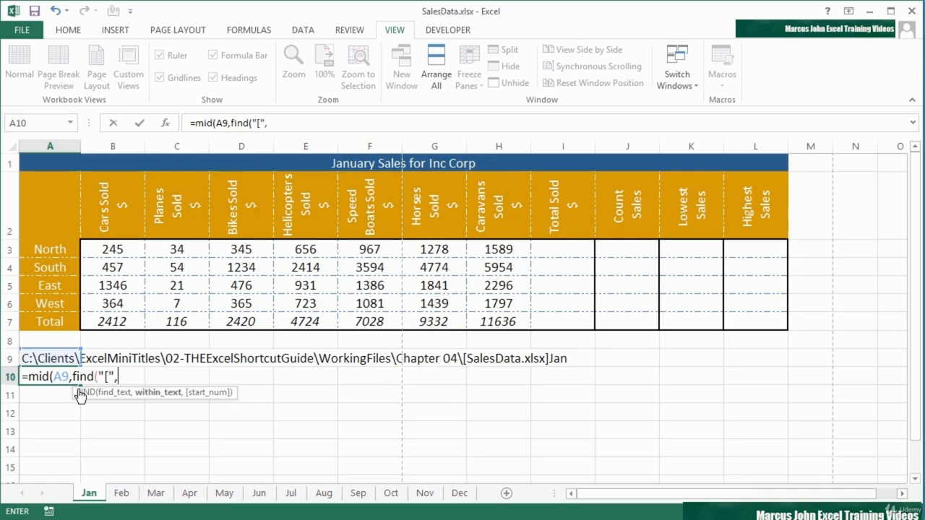
{"action": "left_click", "coordinate": [60, 357]}
{"action": "type", "text": ")"}
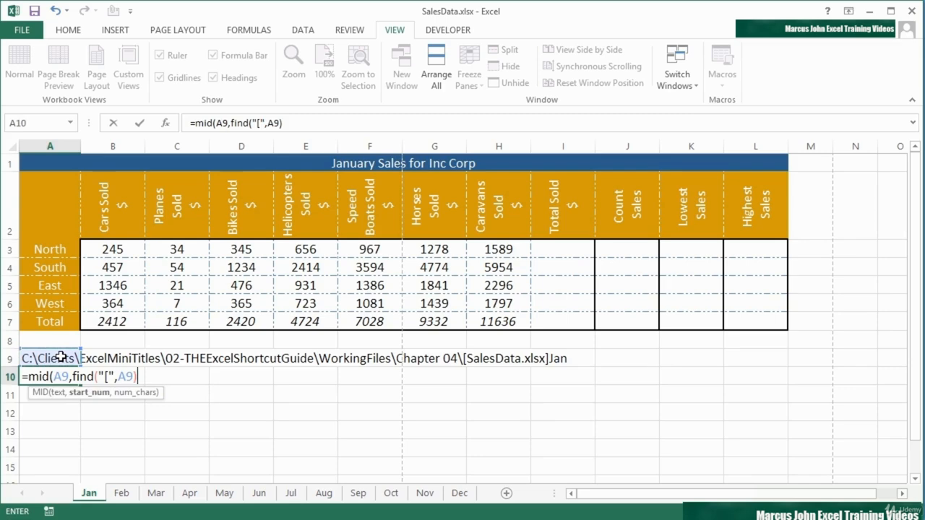
{"action": "type", "text": "+1"}
{"action": "type", "text": ","}
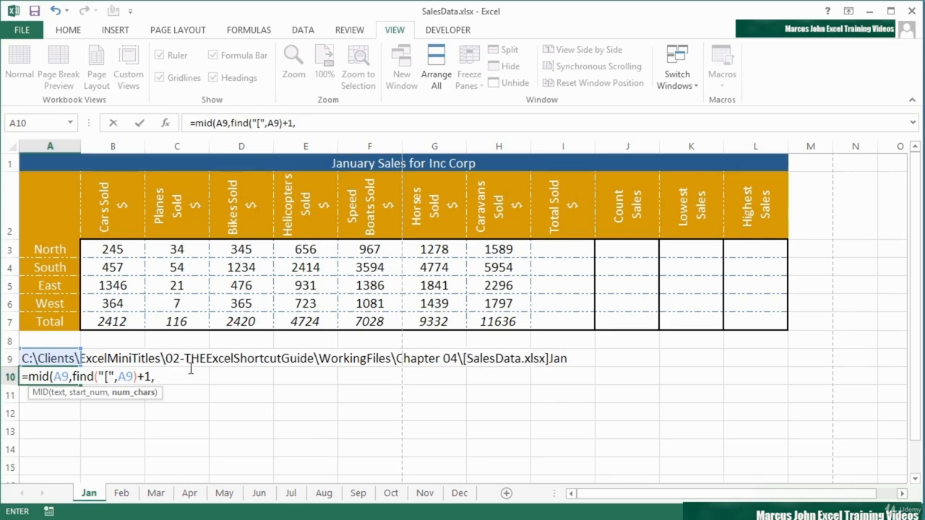
Step: Begin the MID formula's character-count argument with find("]",A9)
{"action": "type", "text": "find("}
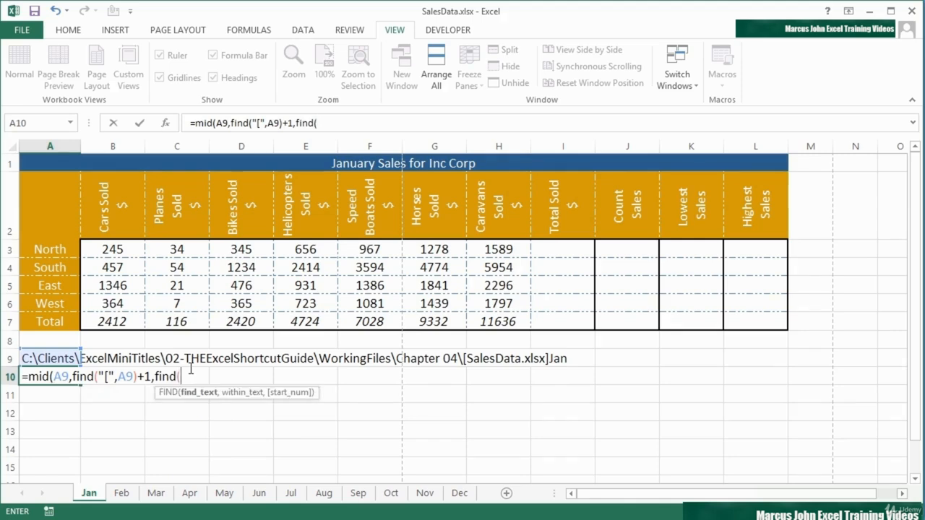
{"action": "type", "text": "\"]\","}
{"action": "left_click", "coordinate": [58, 355]}
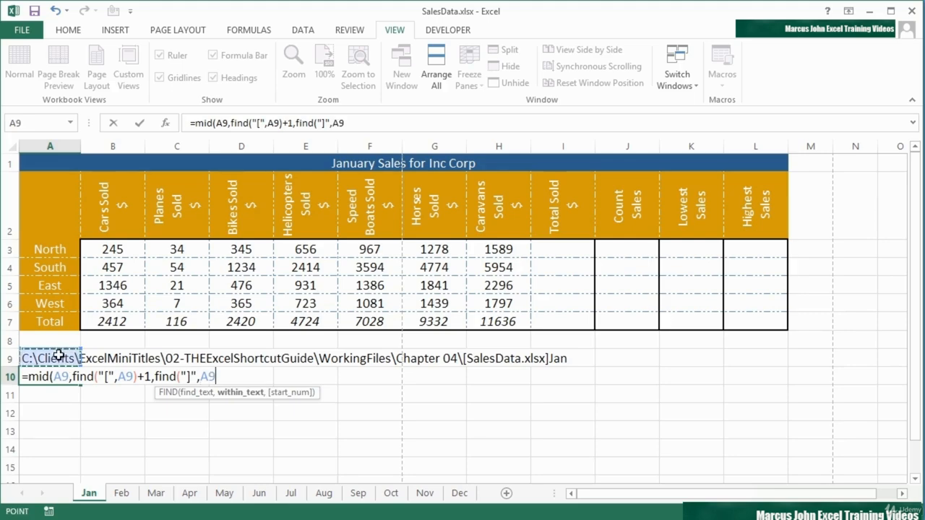
{"action": "type", "text": ")"}
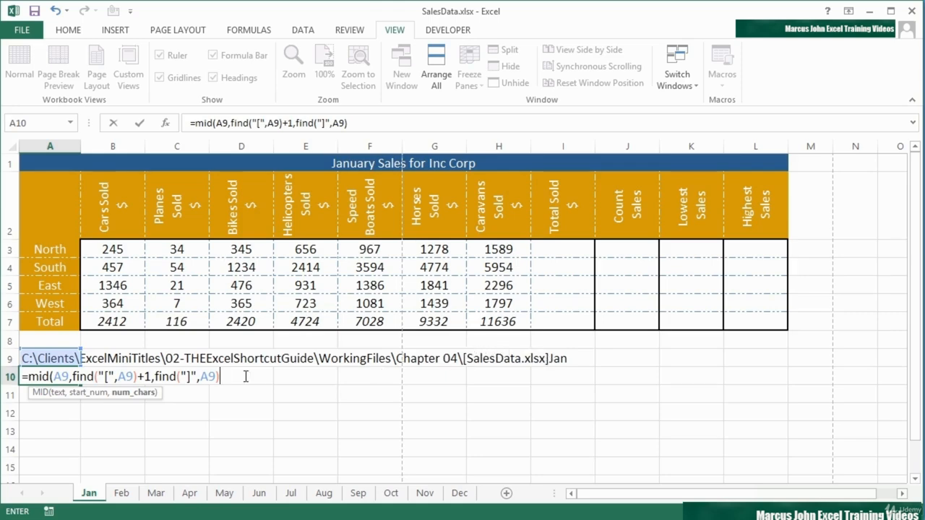
Step: Complete the character-count argument by appending -find("[",A9)-1, close the MID formula and enter it in A10
{"action": "type", "text": "-find"}
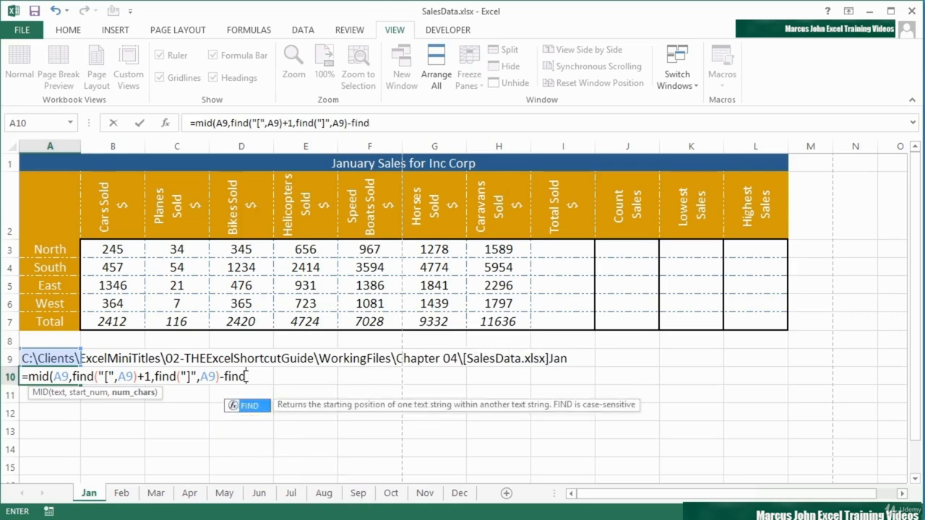
{"action": "type", "text": "(\""}
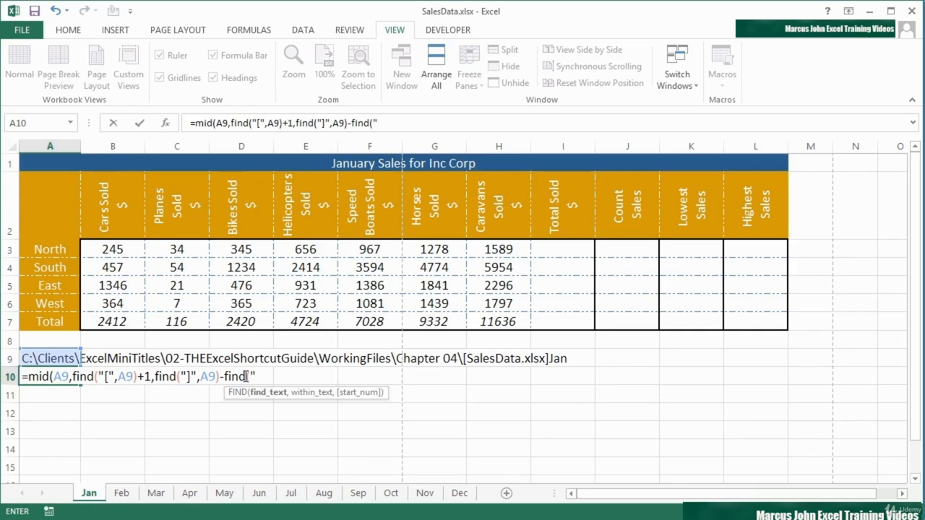
{"action": "type", "text": "[\","}
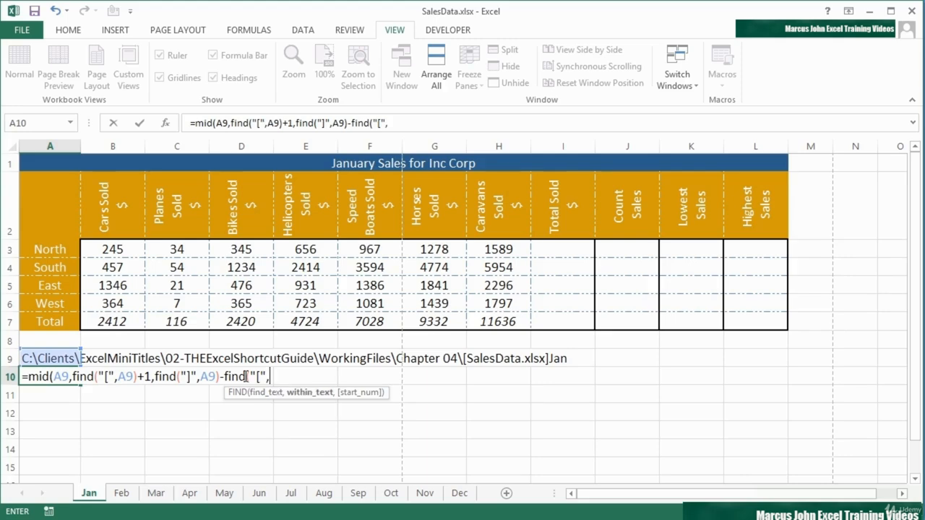
{"action": "left_click", "coordinate": [65, 356]}
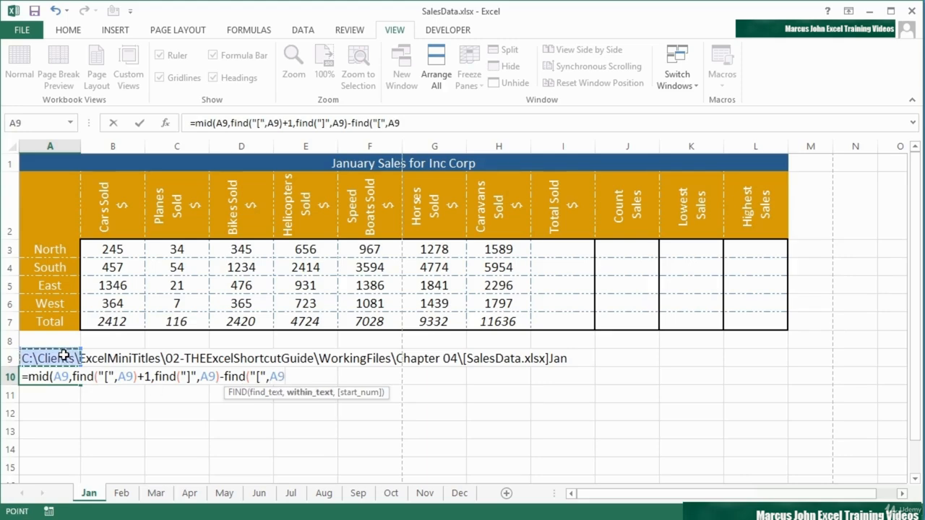
{"action": "type", "text": ")"}
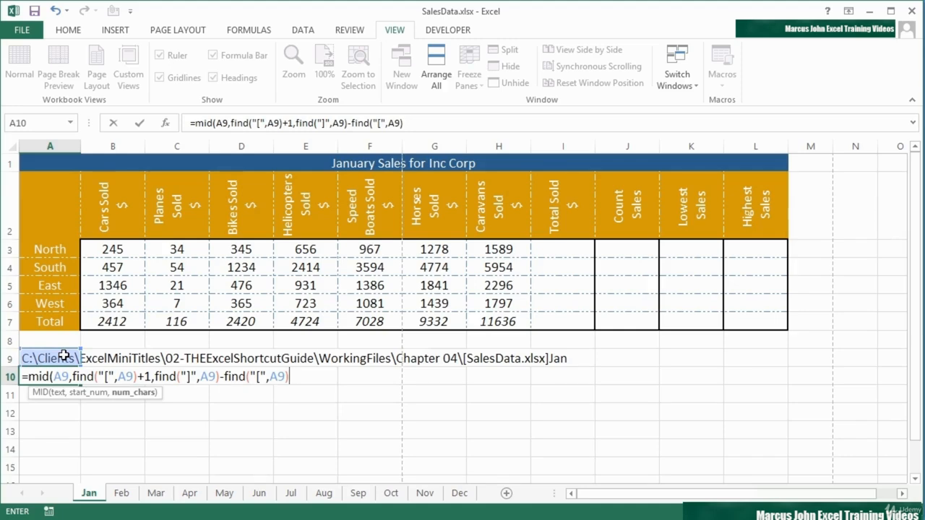
{"action": "type", "text": "-1)"}
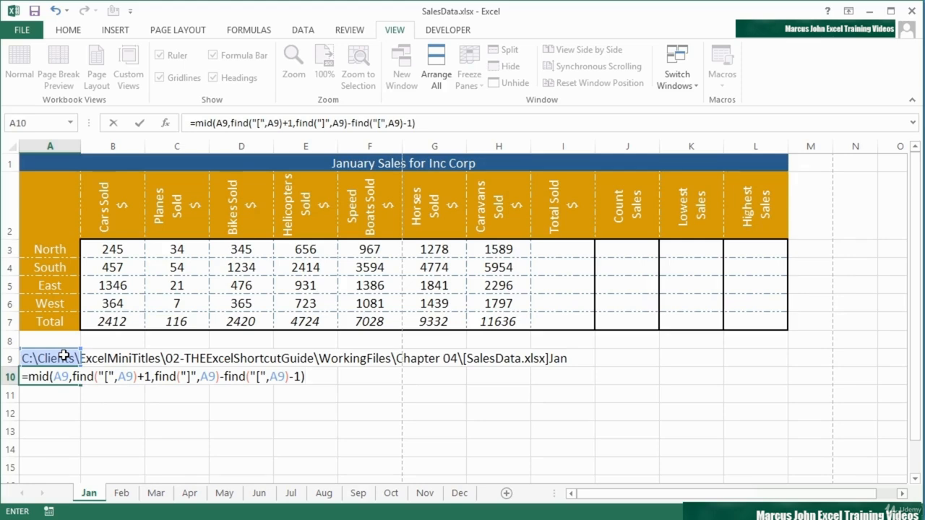
{"action": "key", "text": "Return"}
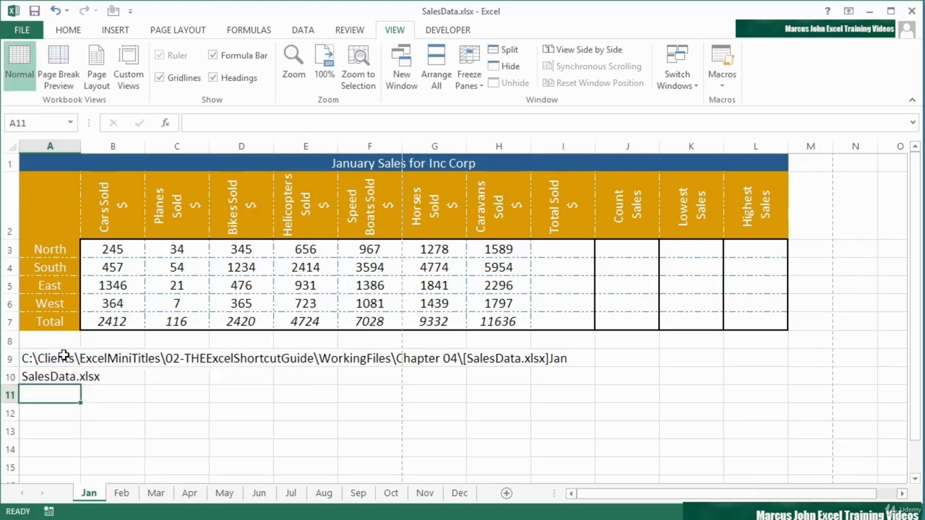
Step: Move the file name formula from A10 to B10
{"action": "key", "text": "Up"}
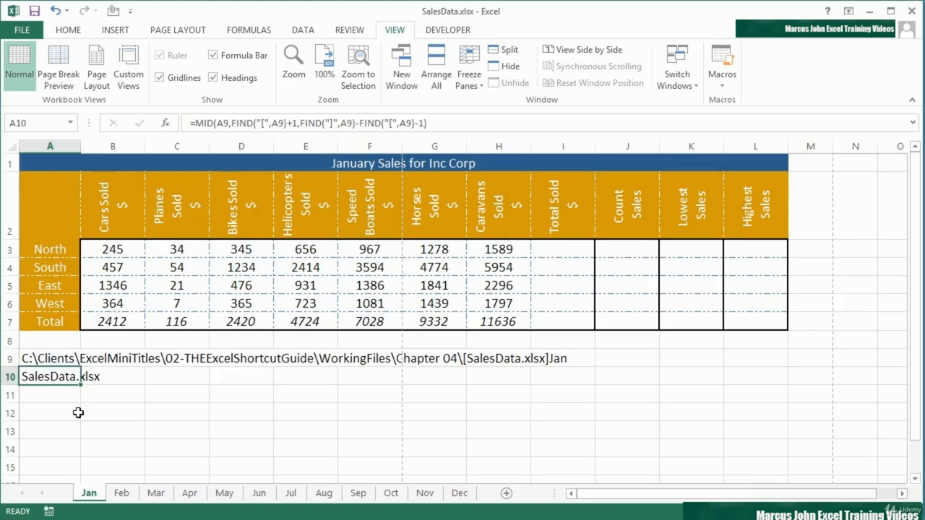
{"action": "left_click_drag", "start_coordinate": [80, 389], "coordinate": [144, 388]}
Step: Enter the labels "Filename:" in A10 and "SheetName" in A11
{"action": "left_click", "coordinate": [52, 380]}
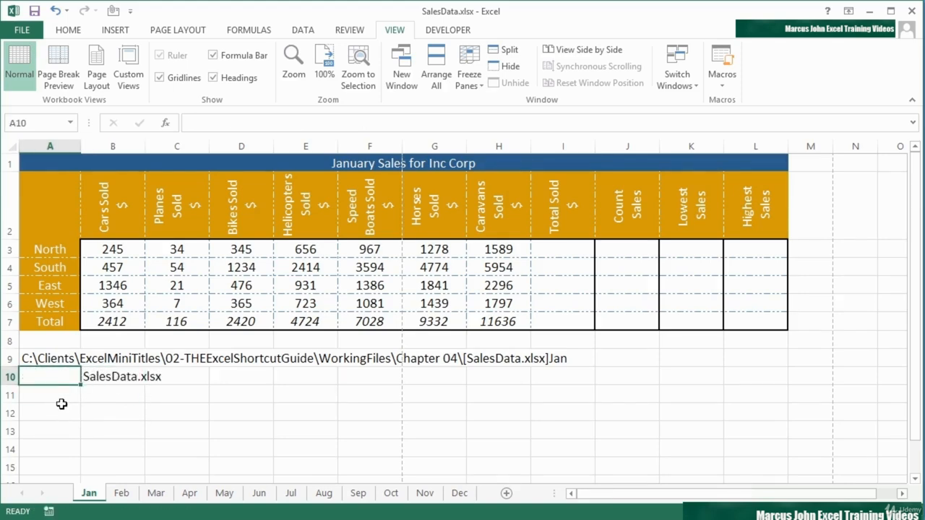
{"action": "type", "text": "Filename:"}
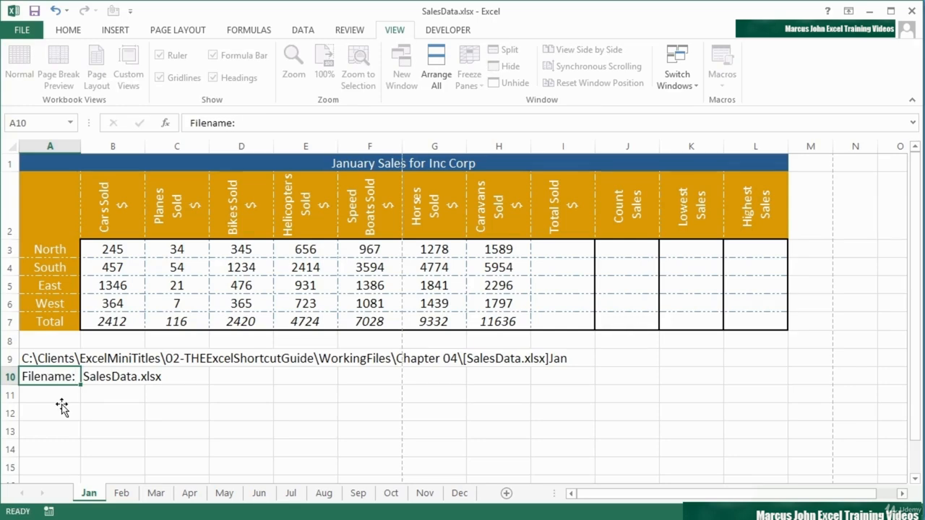
{"action": "key", "text": "Return"}
{"action": "type", "text": "SheetName"}
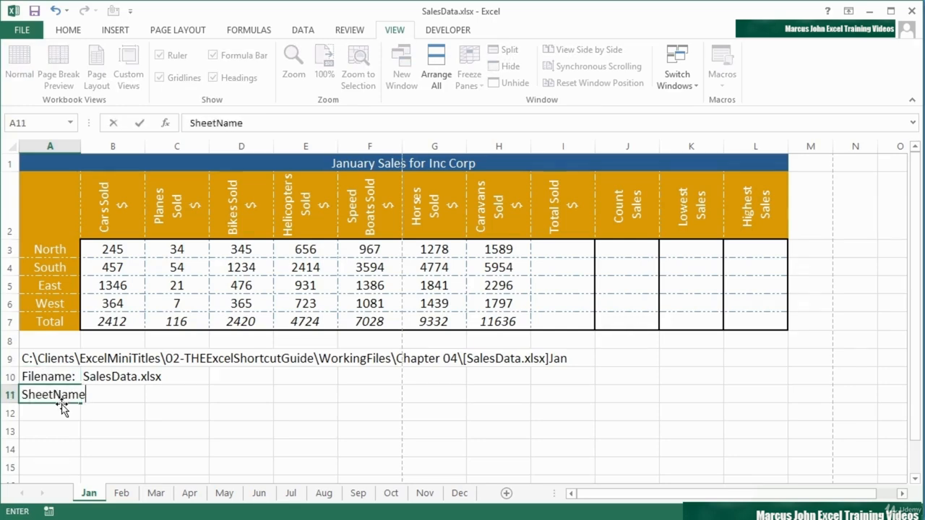
{"action": "key", "text": "Tab"}
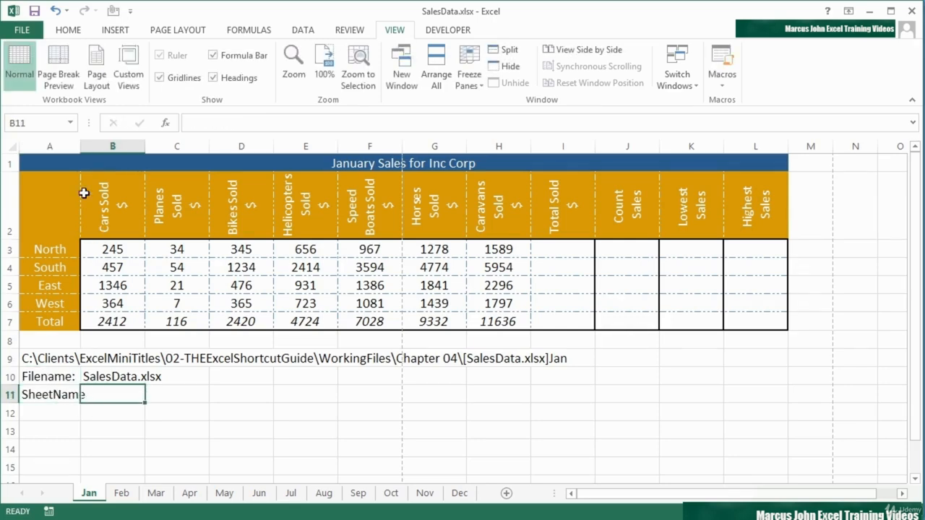
Step: Widen column A to fit the SheetName label and begin a MID formula in B11 with A9 as its text
{"action": "left_click_drag", "start_coordinate": [80, 148], "coordinate": [98, 149]}
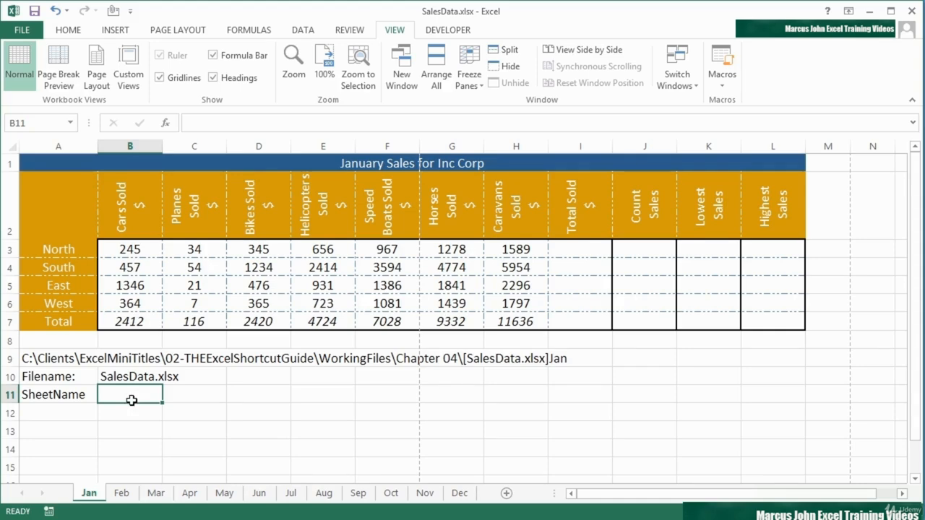
{"action": "type", "text": "=mid"}
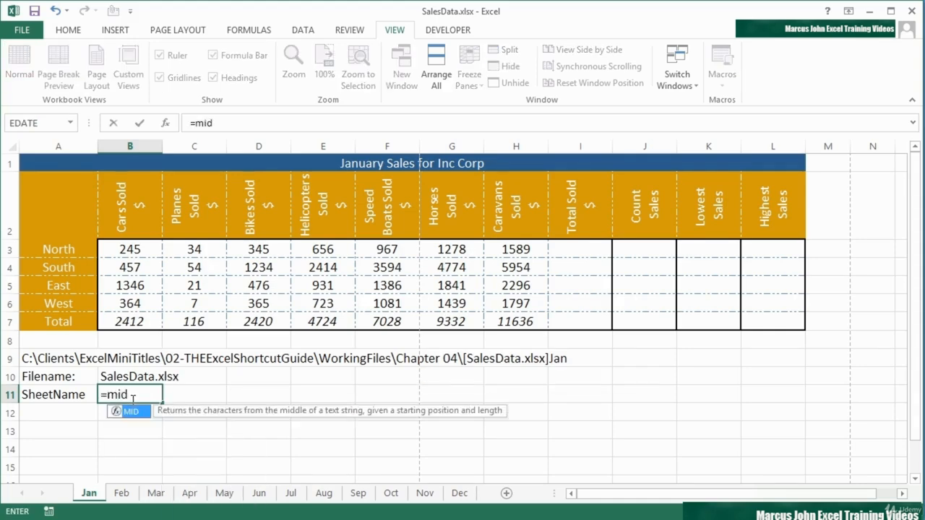
{"action": "type", "text": "("}
{"action": "left_click", "coordinate": [57, 359]}
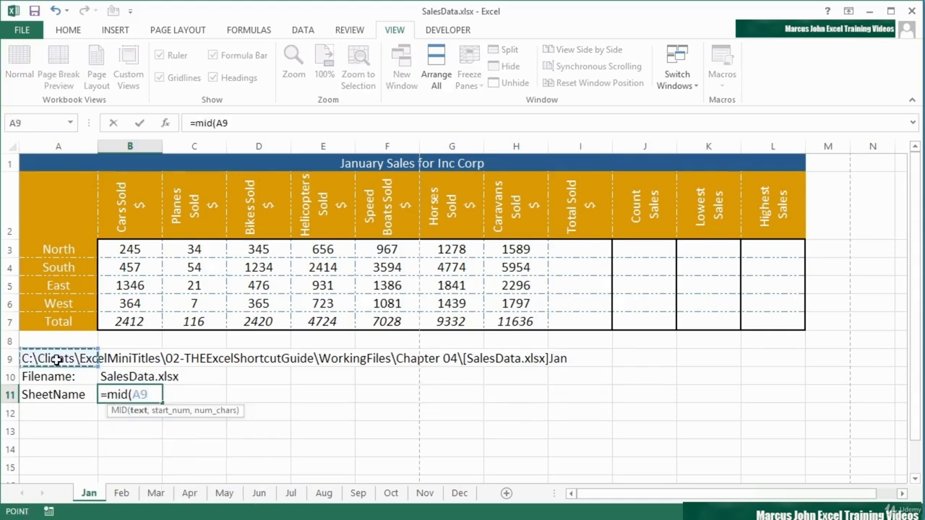
Step: Set the MID formula's start-position argument to find("]",A9)+1
{"action": "type", "text": ",find("}
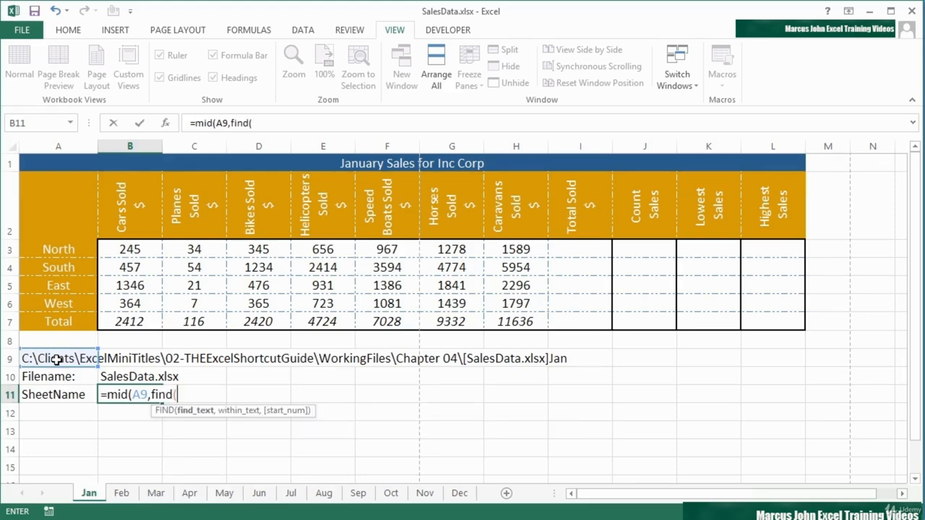
{"action": "type", "text": "\"]\","}
{"action": "left_click", "coordinate": [57, 359]}
{"action": "type", "text": ")+1"}
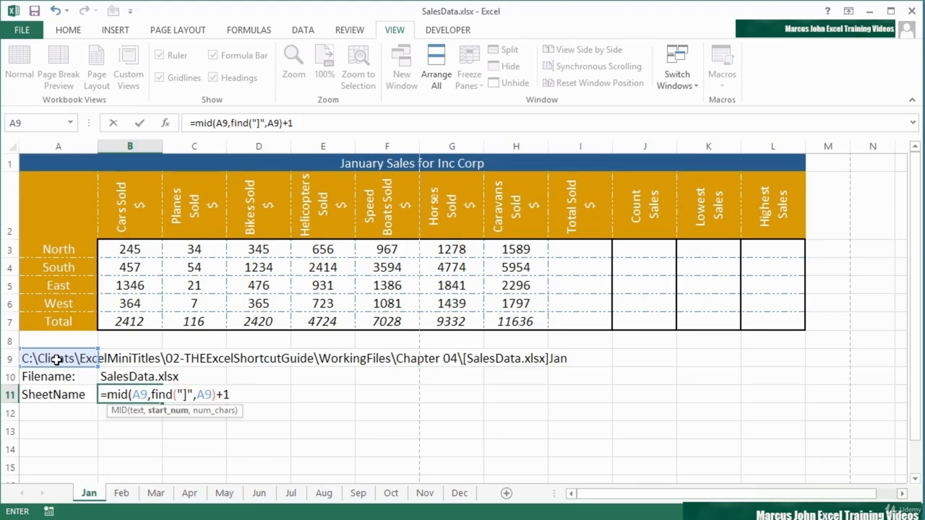
{"action": "type", "text": ","}
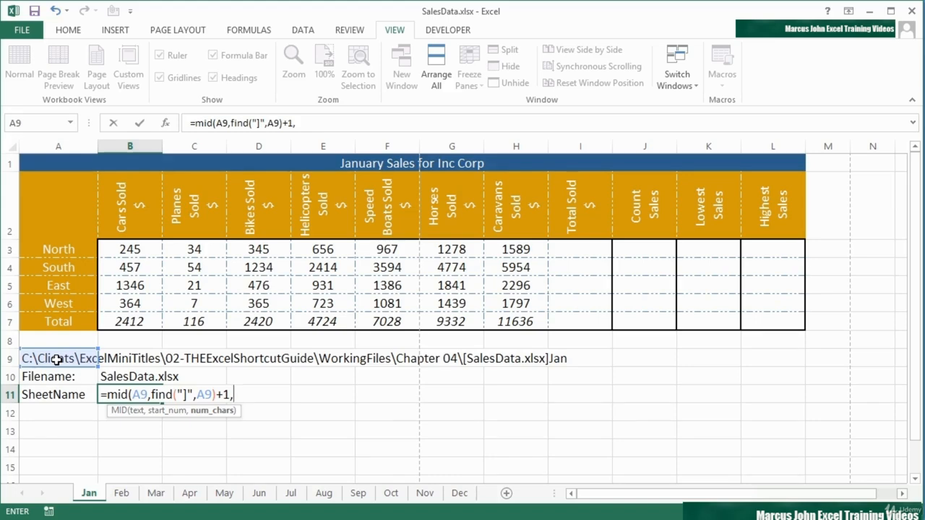
{"action": "type", "text": "len("}
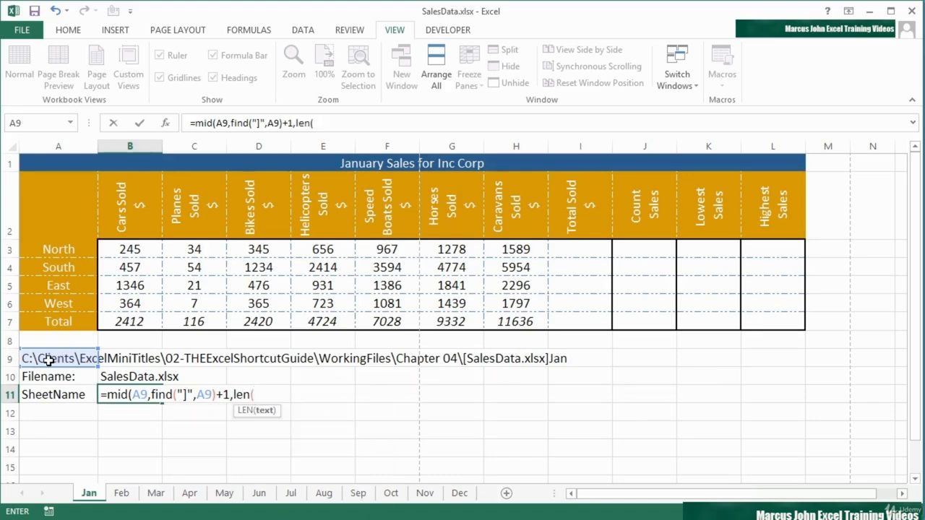
Step: Begin the MID formula's character-count argument with len(A9)-
{"action": "left_click", "coordinate": [47, 359]}
{"action": "type", "text": ")-"}
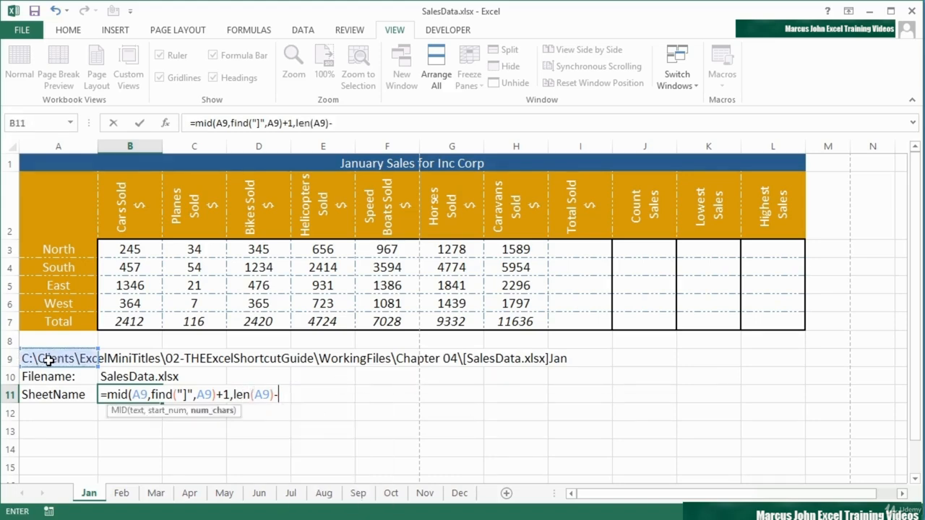
Step: Complete the character count with a copy of the formula's find("]",A9) expression, without its leading comma, then close and enter the formula in B11
{"action": "left_click_drag", "start_coordinate": [151, 395], "coordinate": [217, 395]}
{"action": "key", "text": "ctrl+c"}
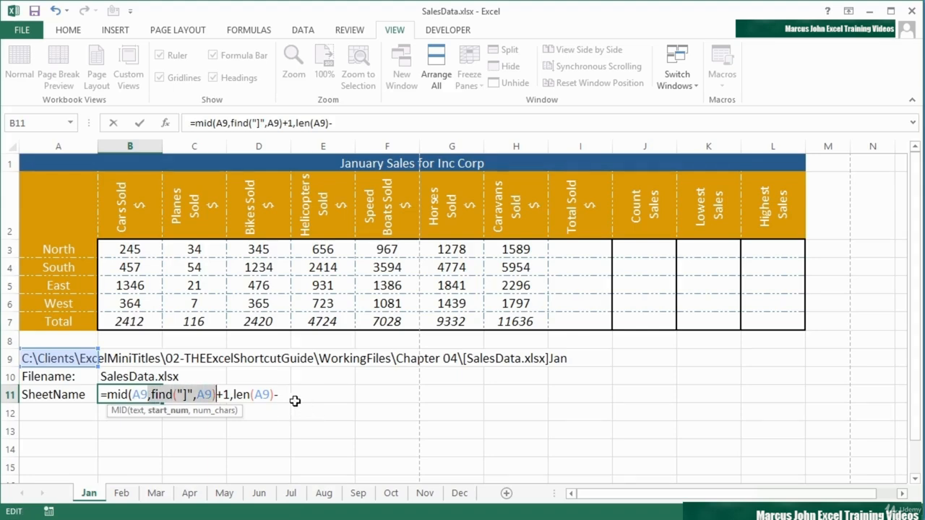
{"action": "left_click", "coordinate": [289, 395]}
{"action": "key", "text": "ctrl+v"}
{"action": "left_click", "coordinate": [279, 394]}
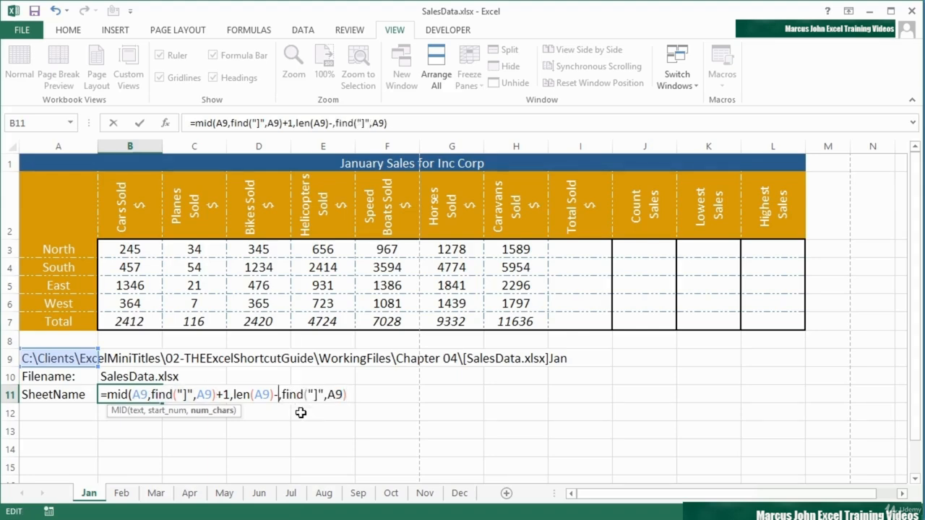
{"action": "key", "text": "Delete"}
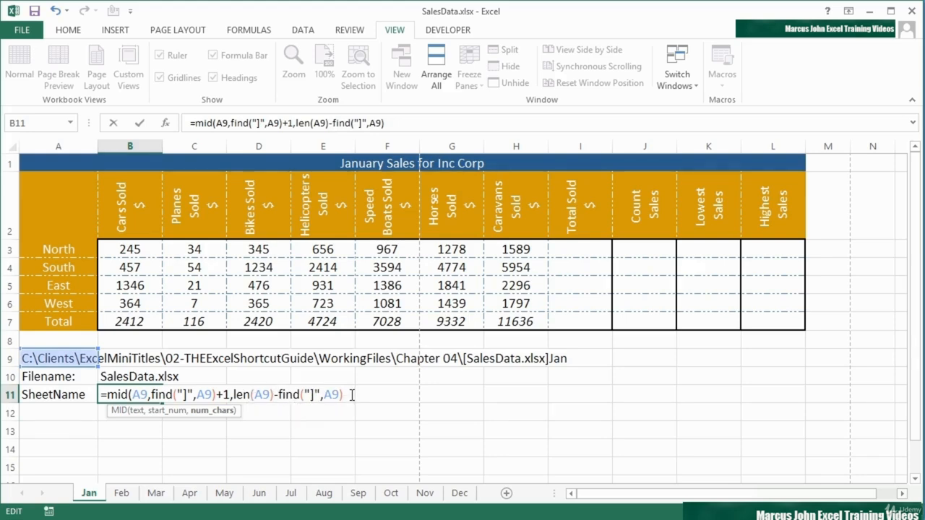
{"action": "type", "text": ")"}
{"action": "key", "text": "Return"}
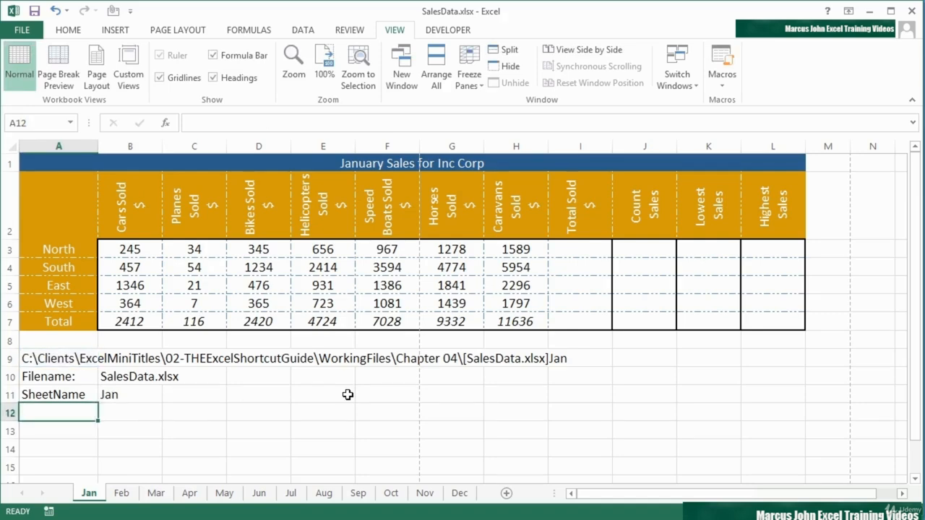
Step: Copy the range A9:B11 from the Jan sheet to cell A9 of the Feb sheet
{"action": "key", "text": "Up"}
{"action": "key", "text": "Right"}
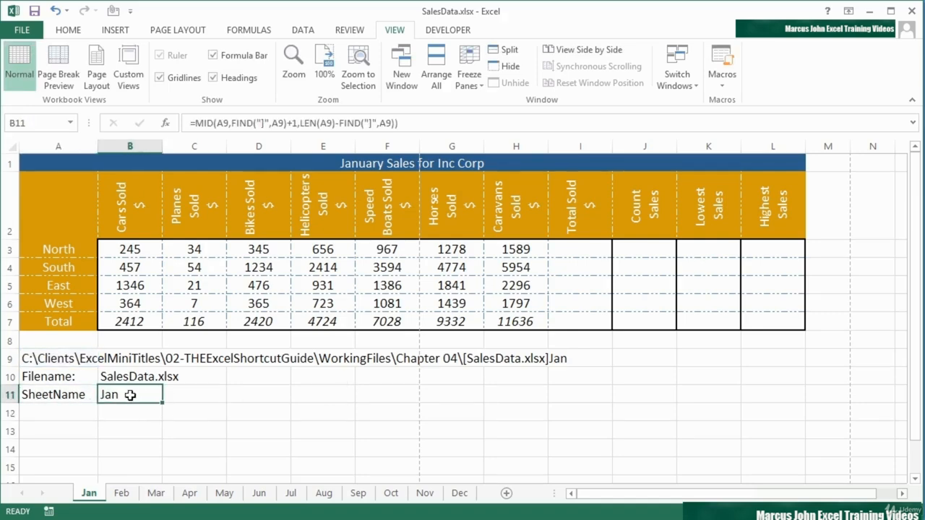
{"action": "left_click_drag", "start_coordinate": [79, 360], "coordinate": [109, 395]}
{"action": "key", "text": "ctrl+c"}
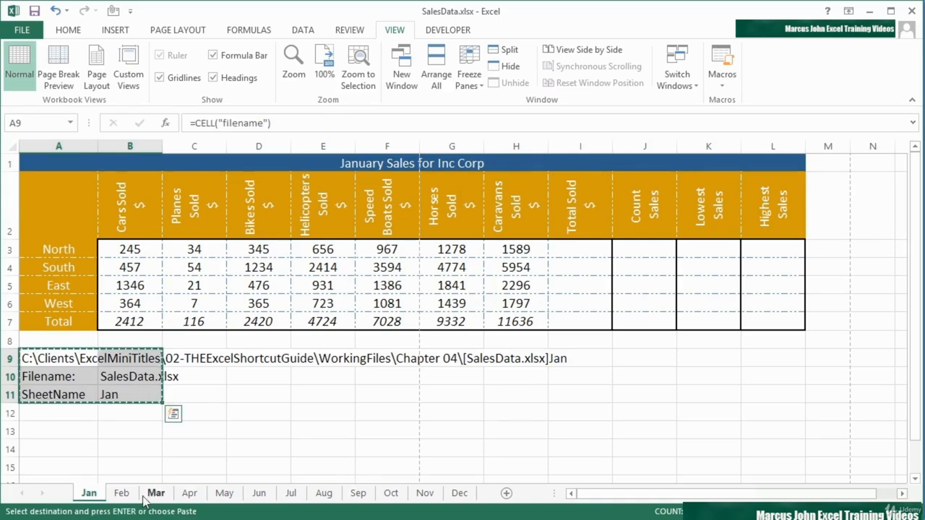
{"action": "left_click", "coordinate": [121, 493]}
{"action": "left_click", "coordinate": [65, 359]}
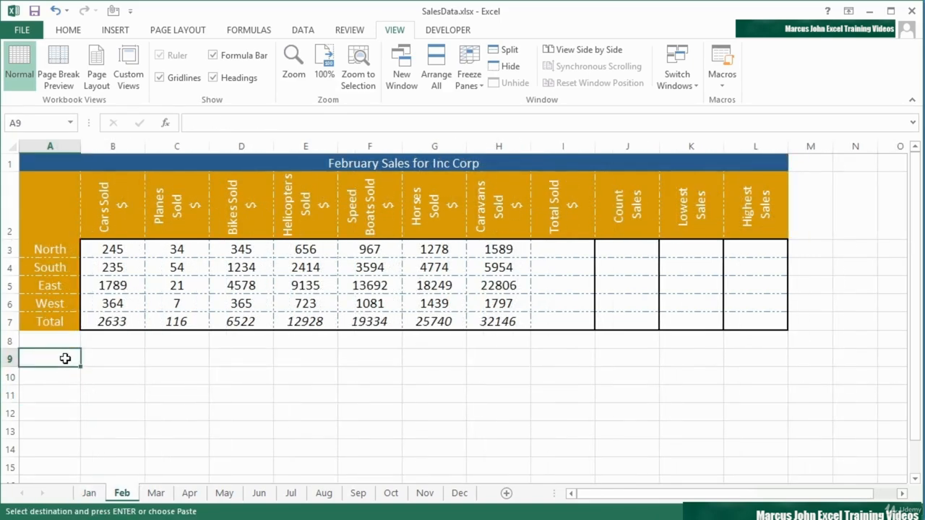
{"action": "key", "text": "ctrl+v"}
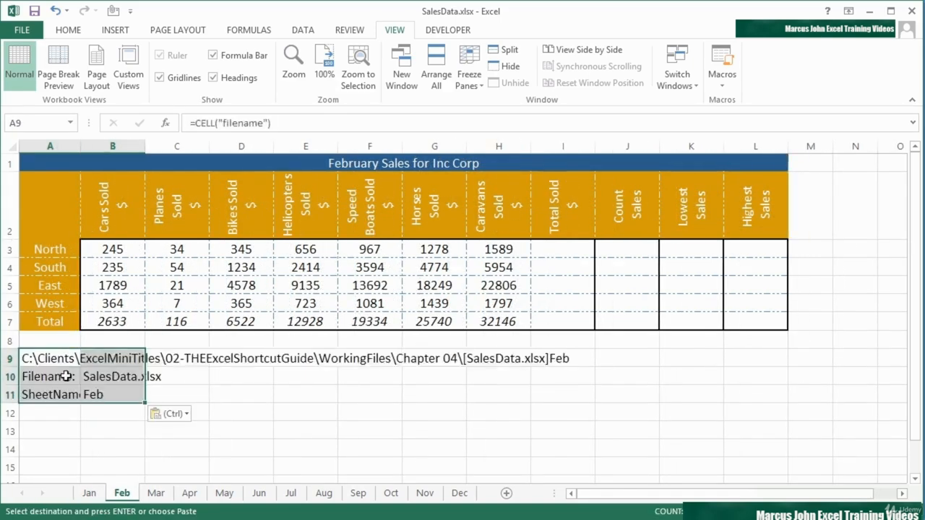
Step: Check the copied formulas in A9 and B11 of the Feb sheet and widen column A to fit the SheetName label
{"action": "left_click", "coordinate": [54, 358]}
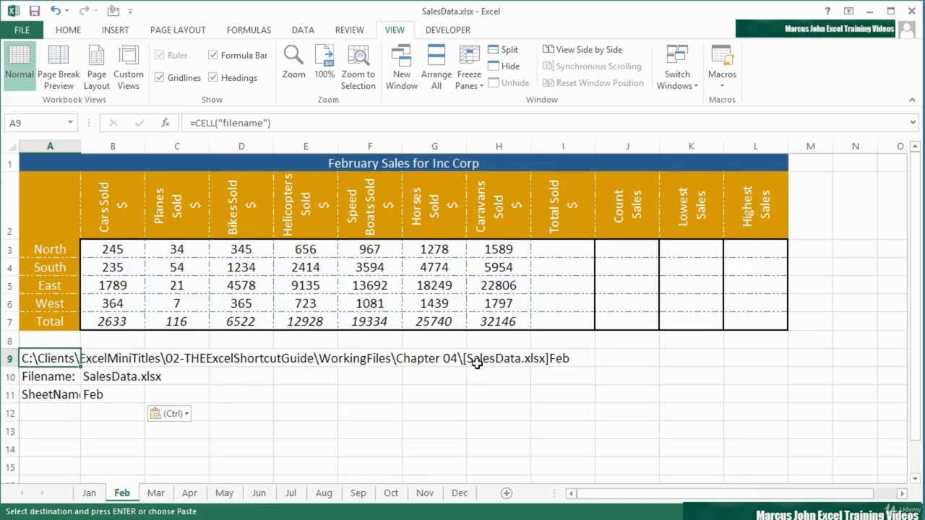
{"action": "left_click", "coordinate": [97, 395]}
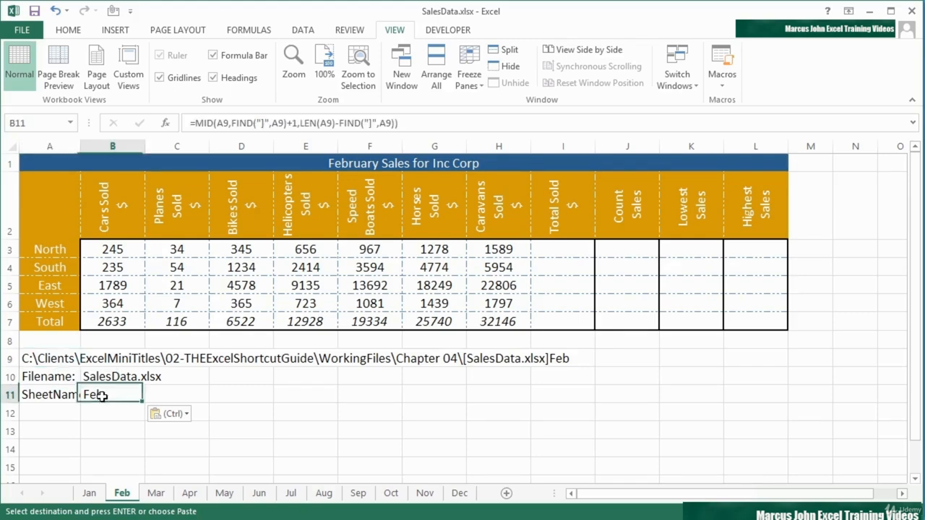
{"action": "left_click_drag", "start_coordinate": [80, 146], "coordinate": [105, 146]}
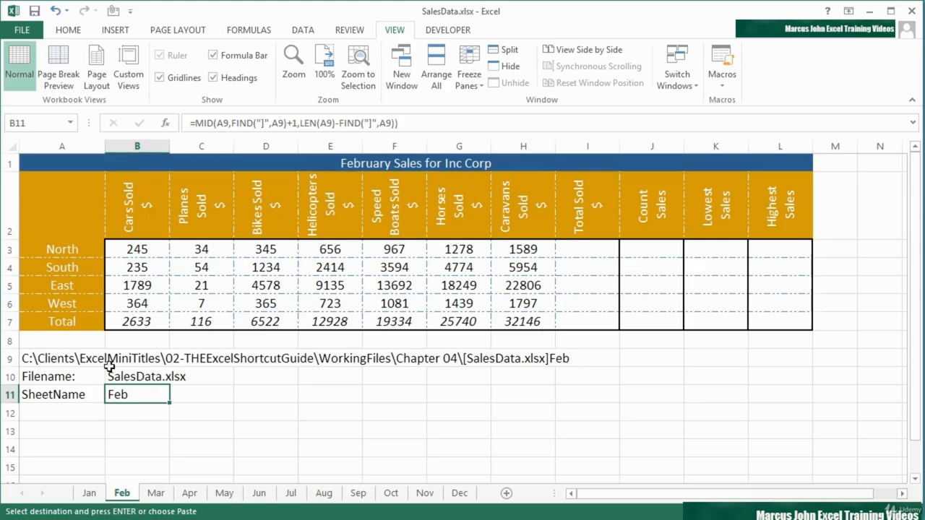
Step: Examine the MID formulas in B10 and B11 of the Feb sheet and their references to A9
{"action": "left_click", "coordinate": [79, 365]}
{"action": "double_click", "coordinate": [138, 377]}
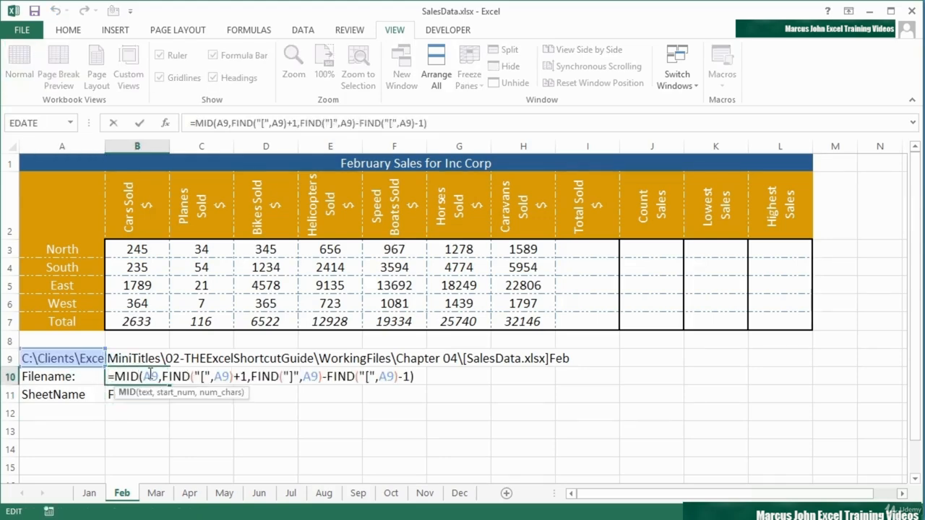
{"action": "key", "text": "Return"}
{"action": "double_click", "coordinate": [140, 394]}
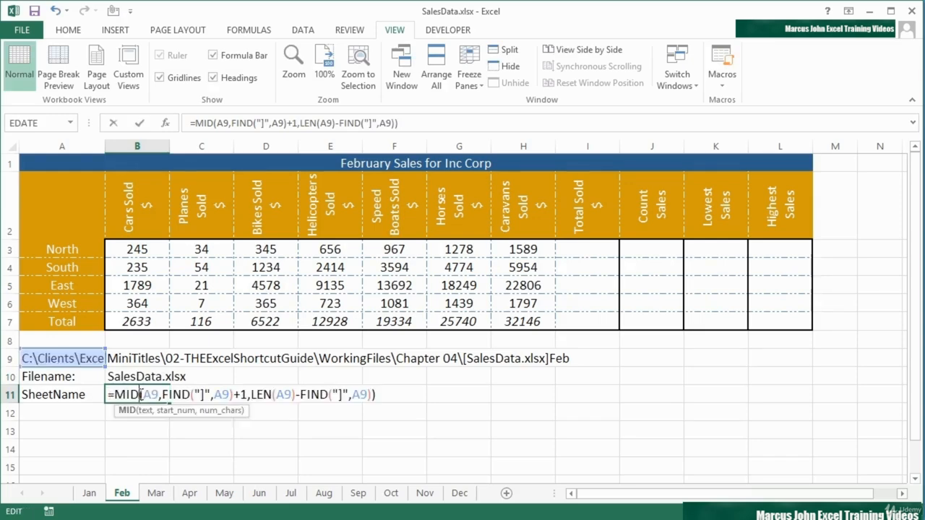